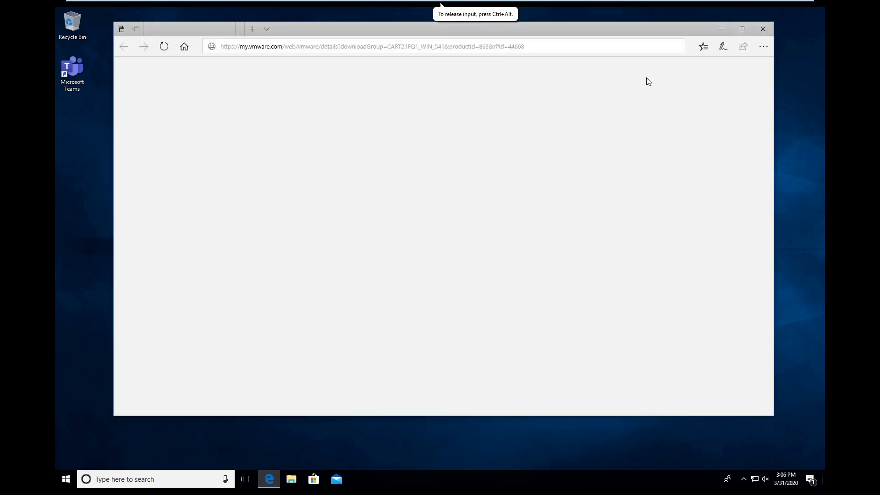
Maximize Edge and load vdi.esmonline.org in place of the current address
left_click(741, 29)
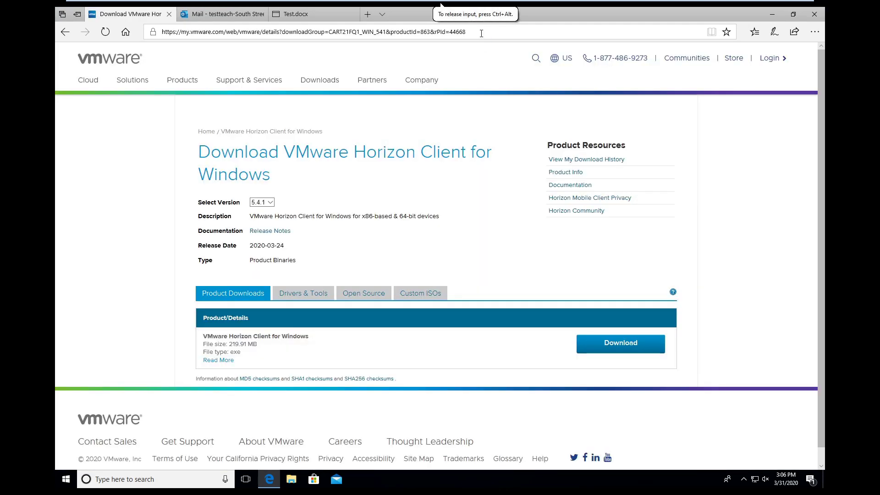
left_click(481, 33)
key("BackSpace")
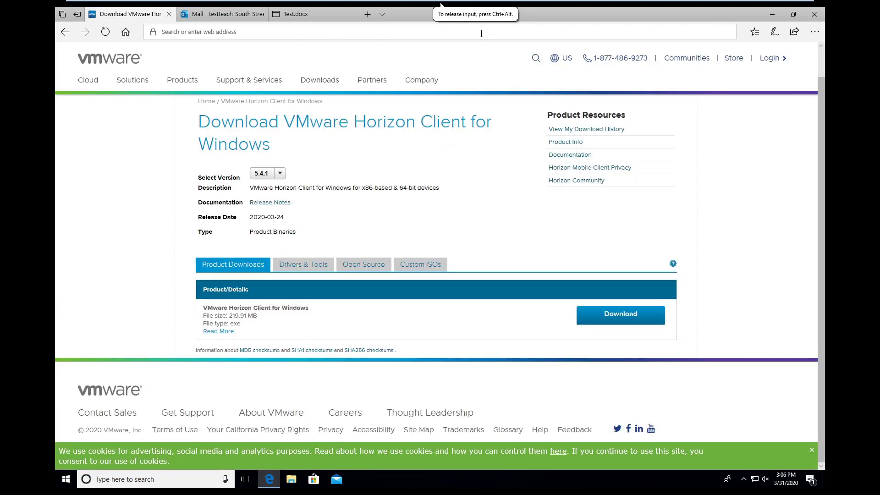
type("vd")
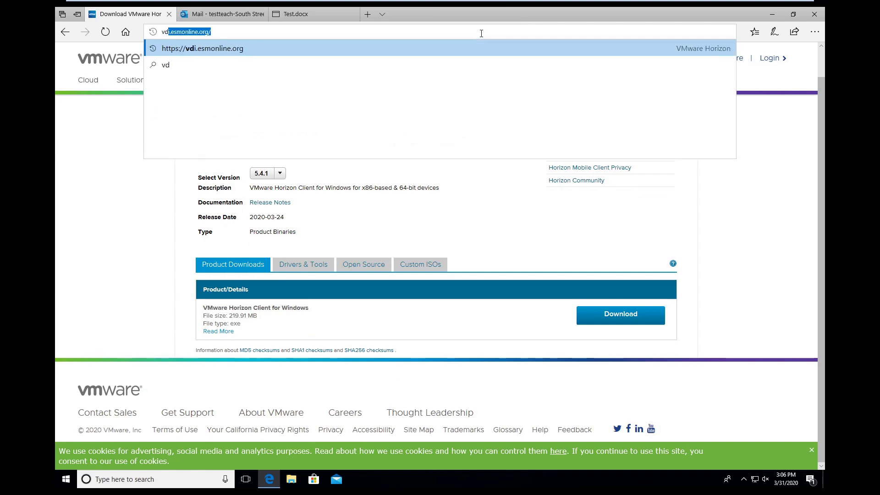
type("i.esm")
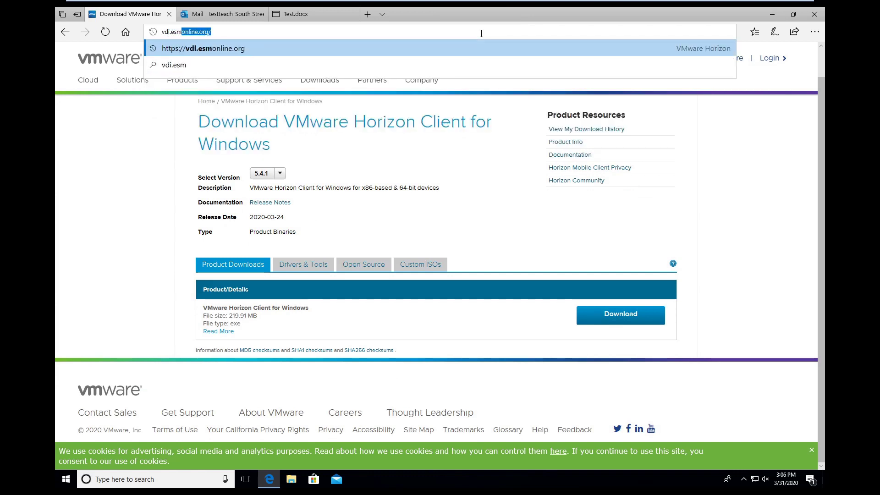
type("online.org")
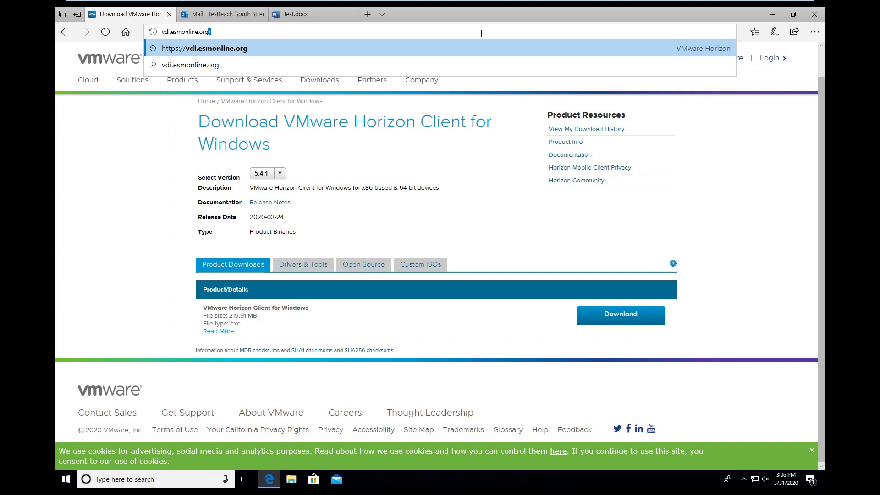
key("Return")
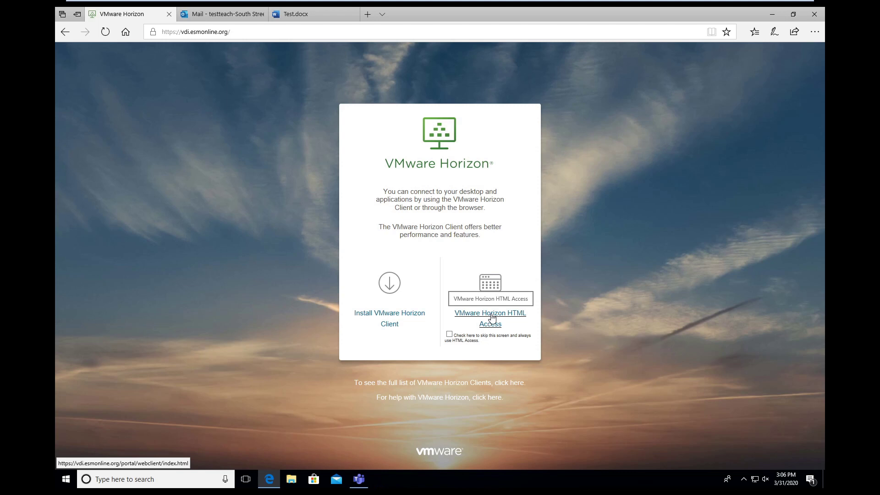
Choose HTML Access, accept the use agreement, and sign in with the teacher test account credentials
left_click(492, 316)
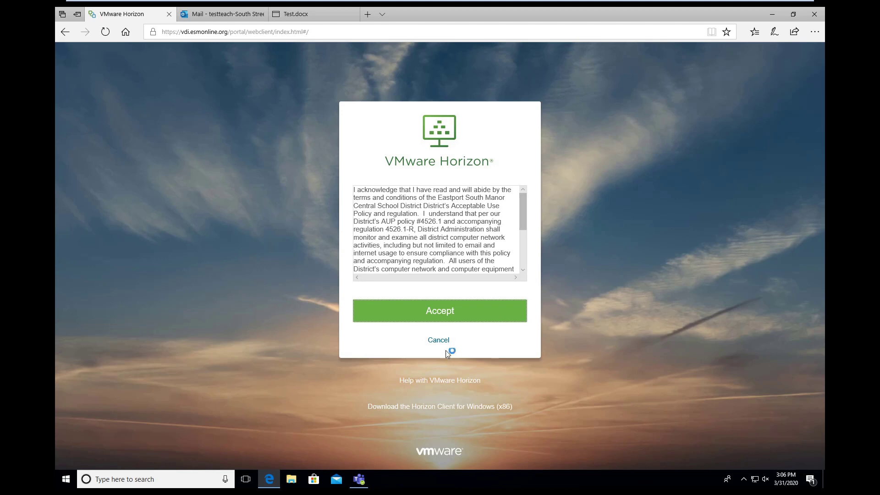
left_click(440, 310)
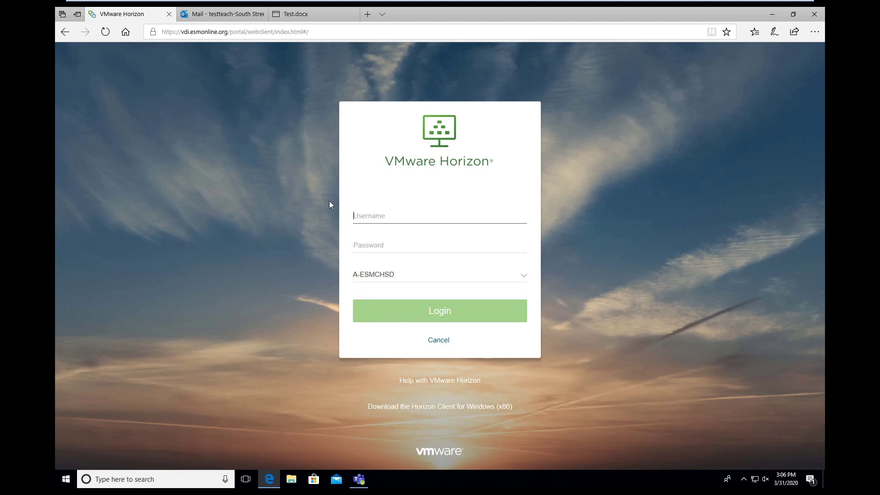
type("testteach")
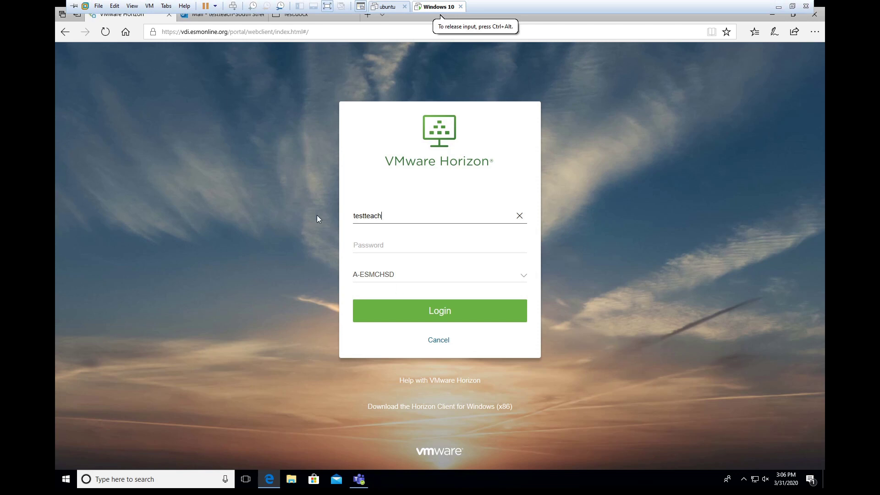
left_click(369, 249)
type("••••")
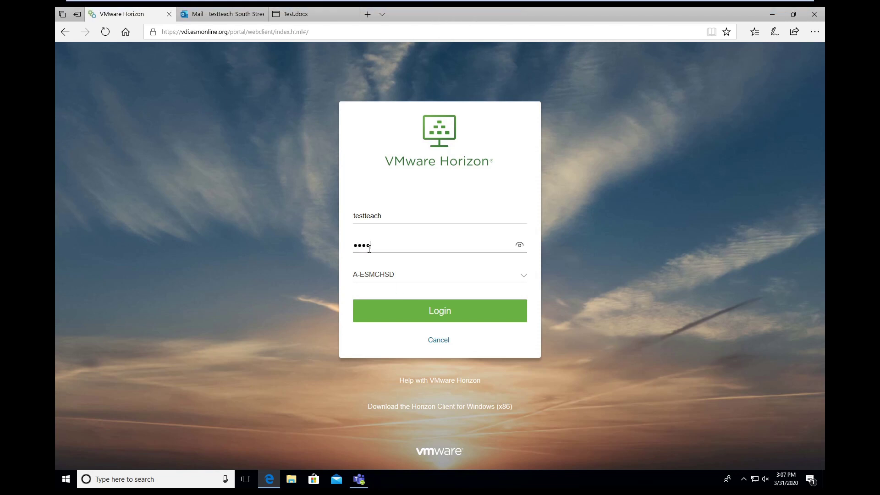
type("•••••")
left_click(469, 307)
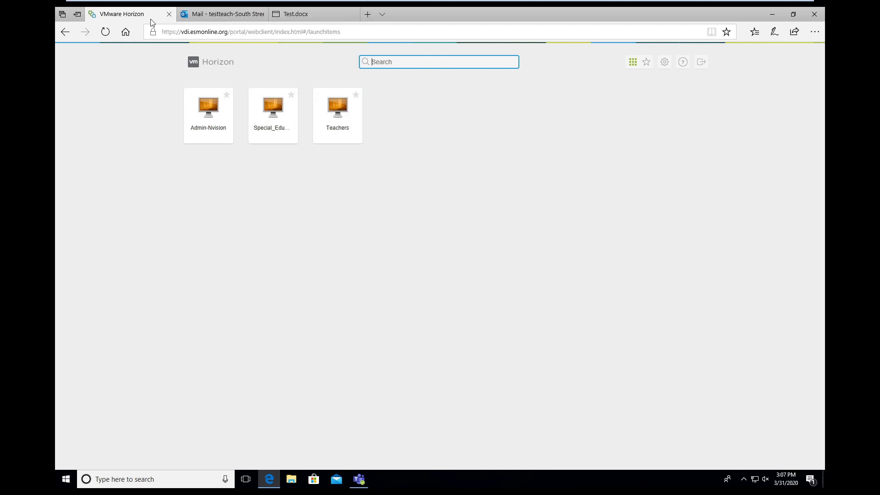
Close the Horizon web tab and open Install VMware Horizon Client from the vdi.esmonline.org portal
left_click(169, 15)
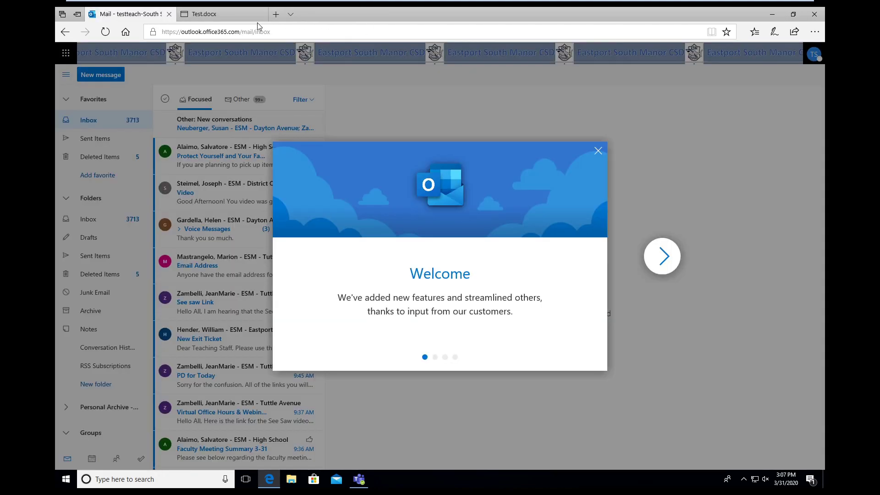
left_click(283, 14)
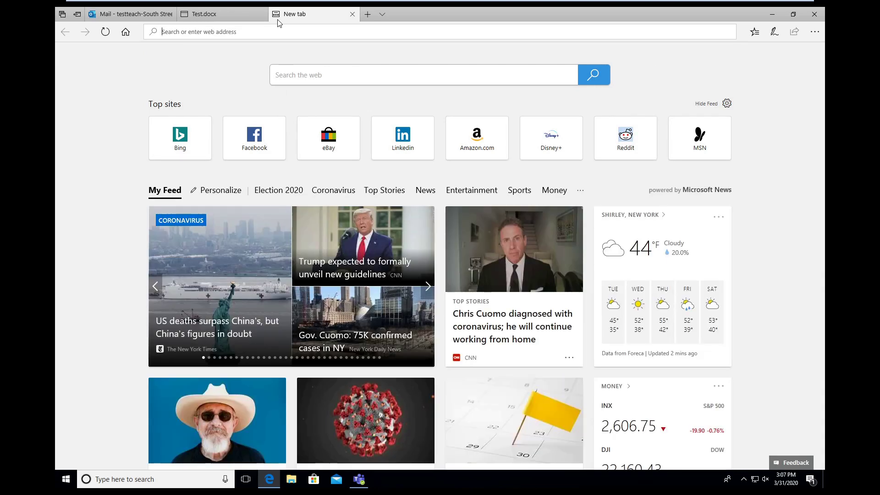
type("vdi.esmonline.org/")
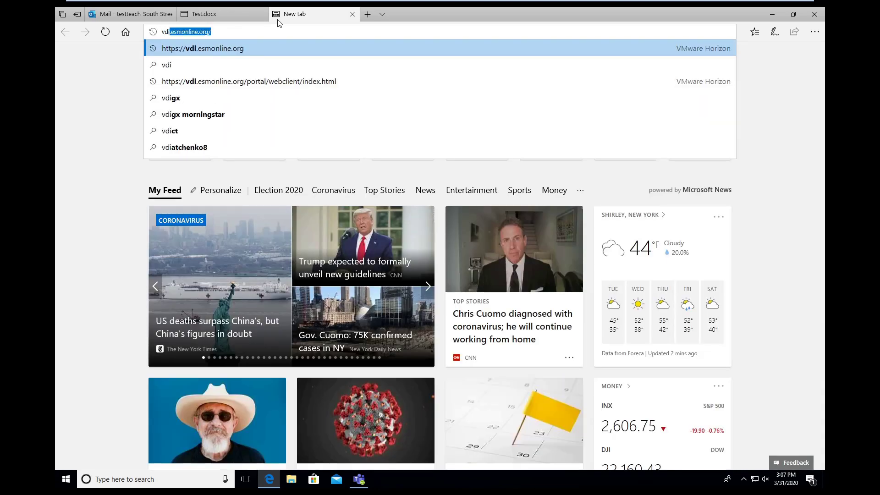
key("Return")
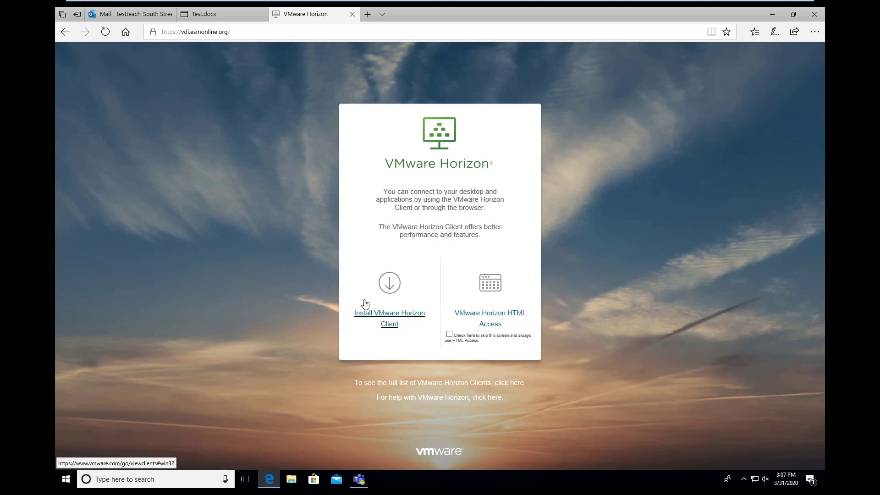
left_click(397, 317)
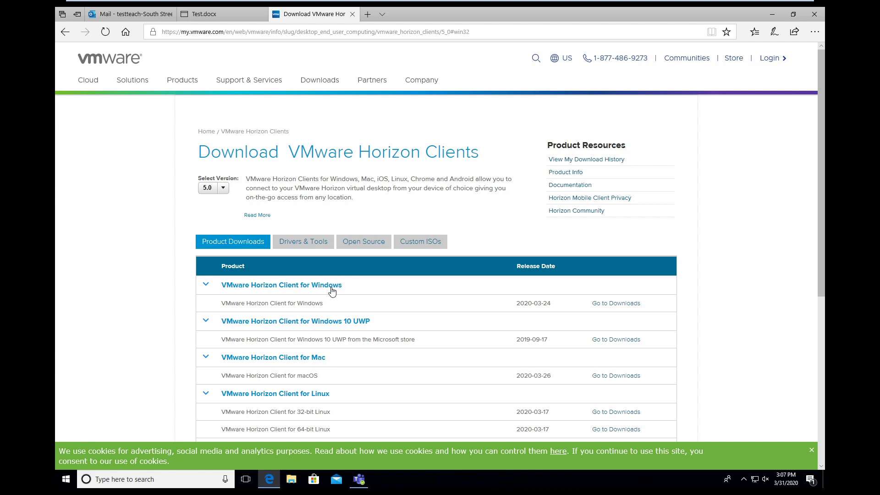
Download the Horizon Client 5.4.1 for Windows installer and run it, approving the UAC prompt
left_click(617, 304)
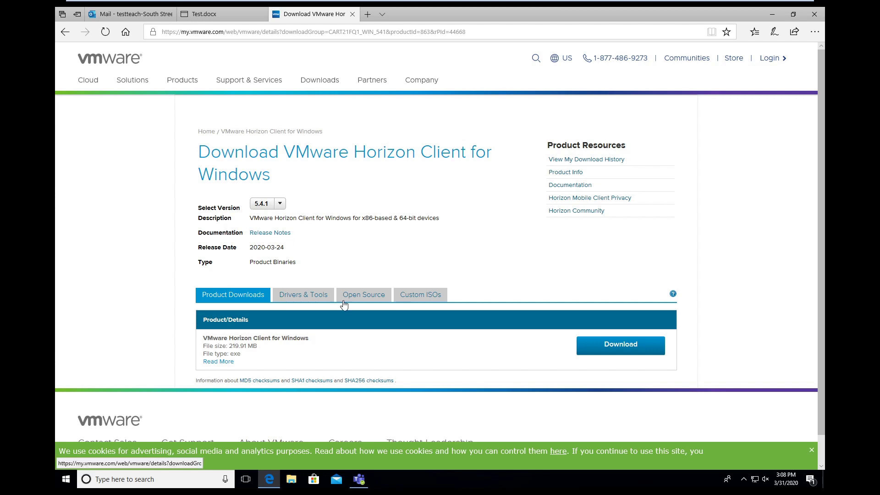
left_click(610, 347)
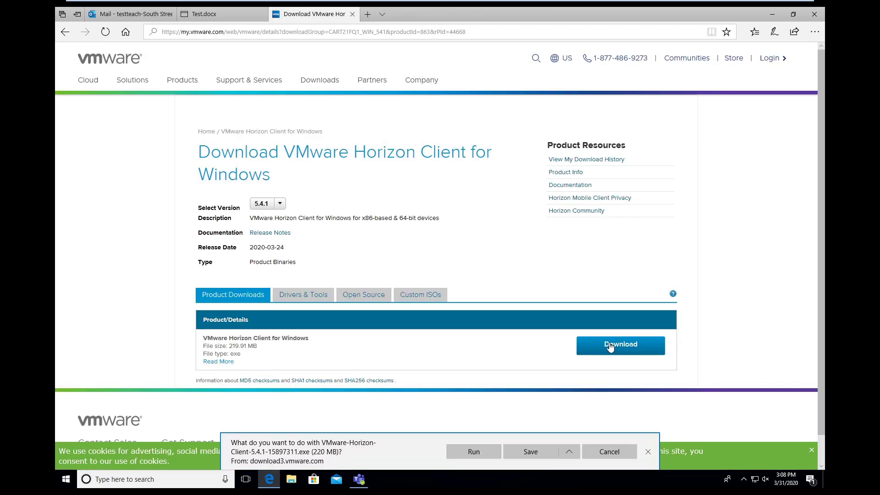
left_click(535, 451)
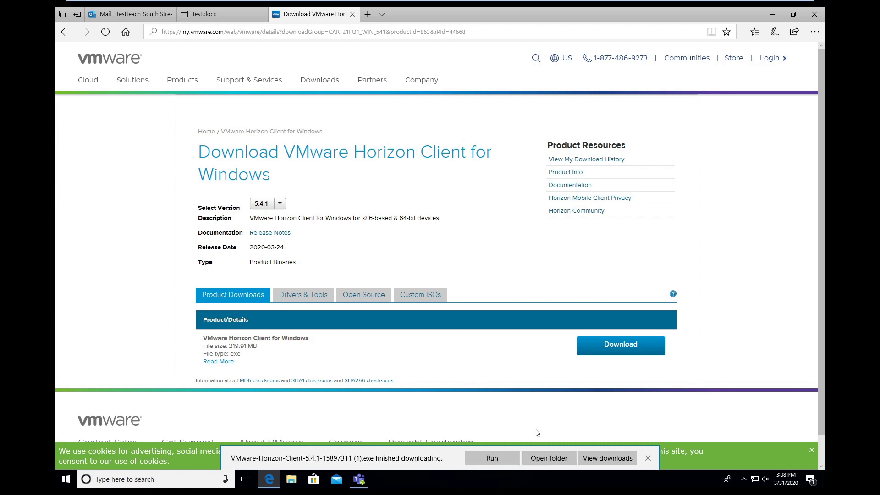
left_click(484, 456)
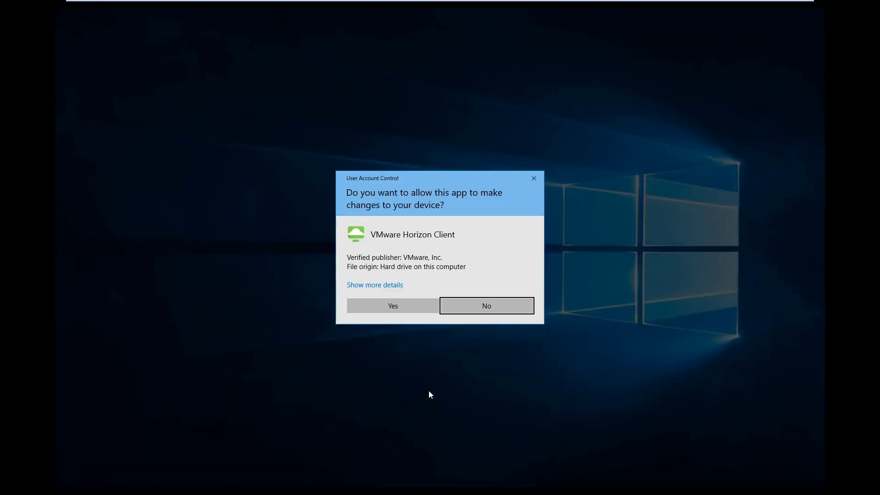
left_click(388, 307)
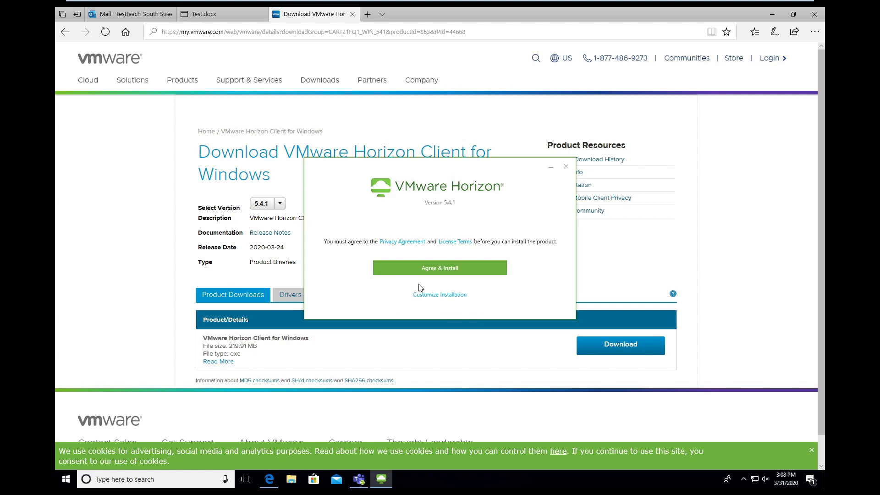
Accept the license terms, install Horizon Client, and restart the computer
left_click(426, 270)
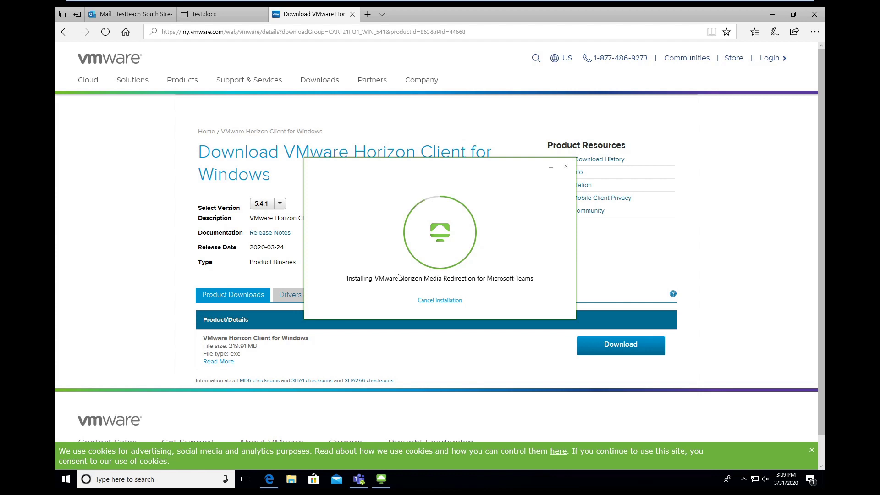
left_click(447, 293)
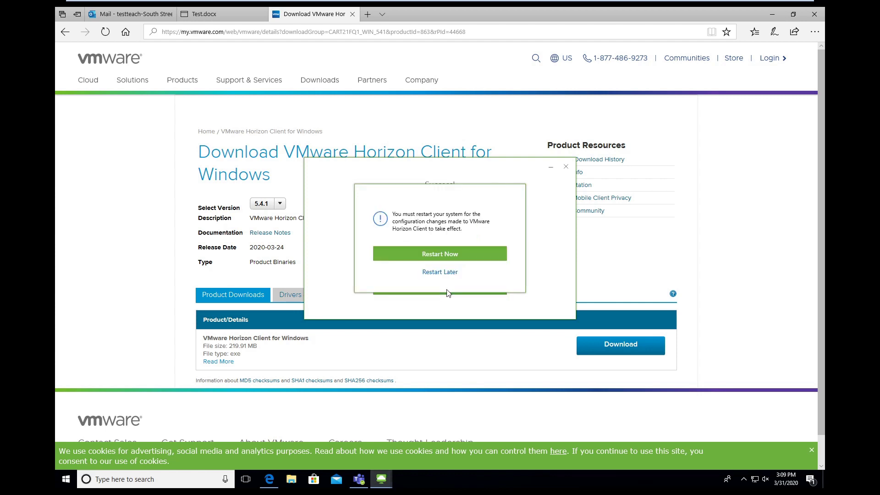
left_click(431, 254)
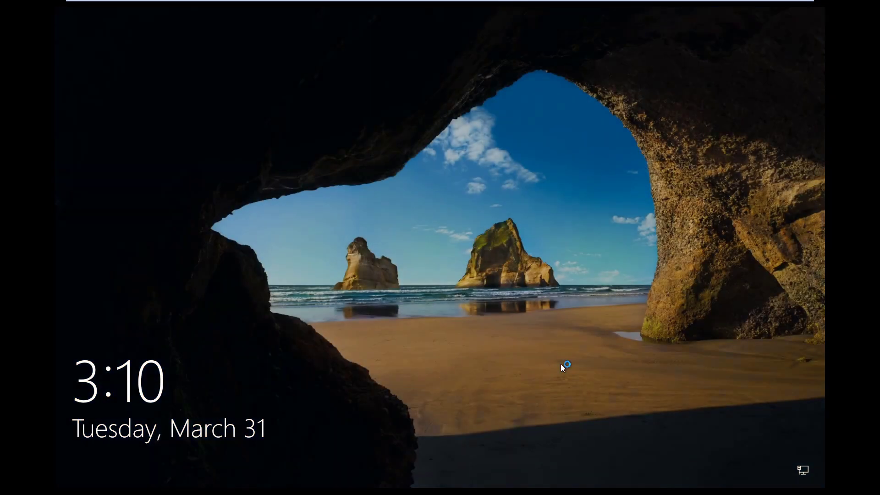
Sign back in to Windows with the Test account password
left_click(555, 361)
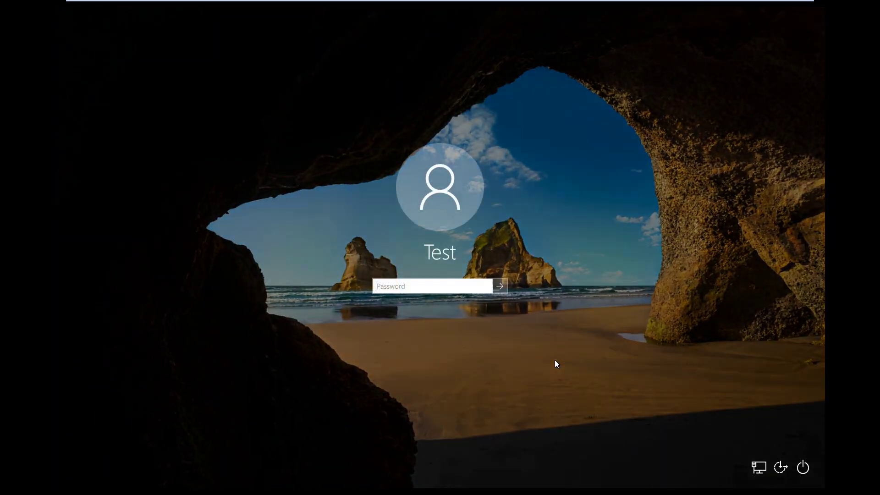
type("password")
key("Return")
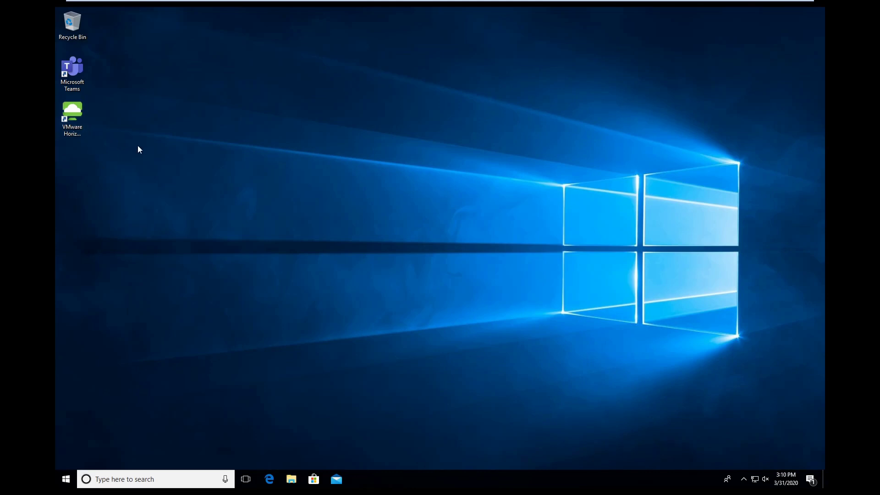
Launch Horizon Client and delete the saved vdi.esmonline.org server entry
double_click(76, 111)
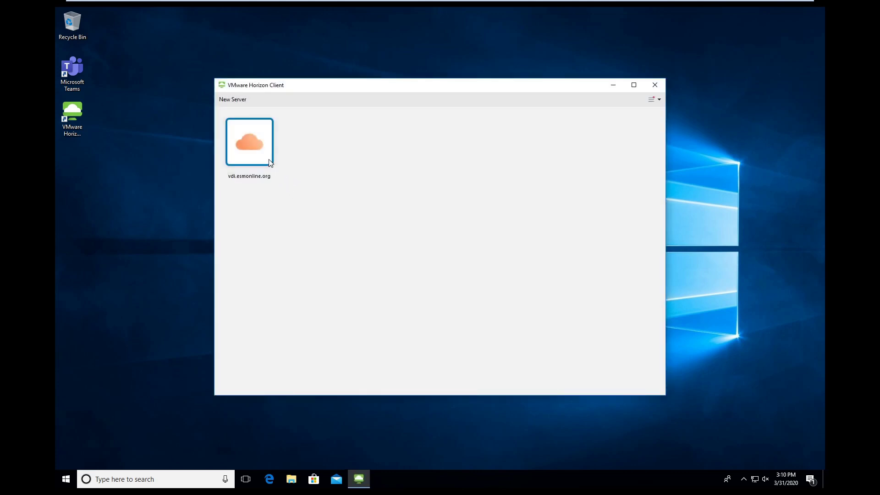
double_click(255, 164)
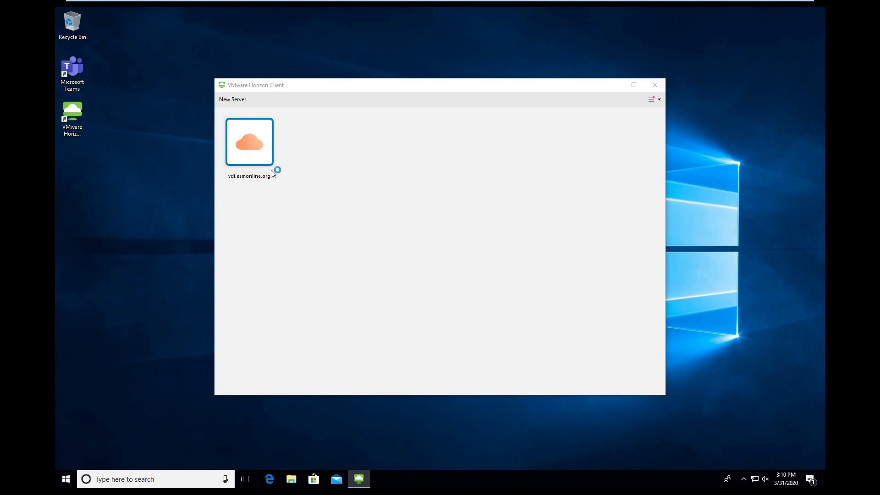
right_click(243, 139)
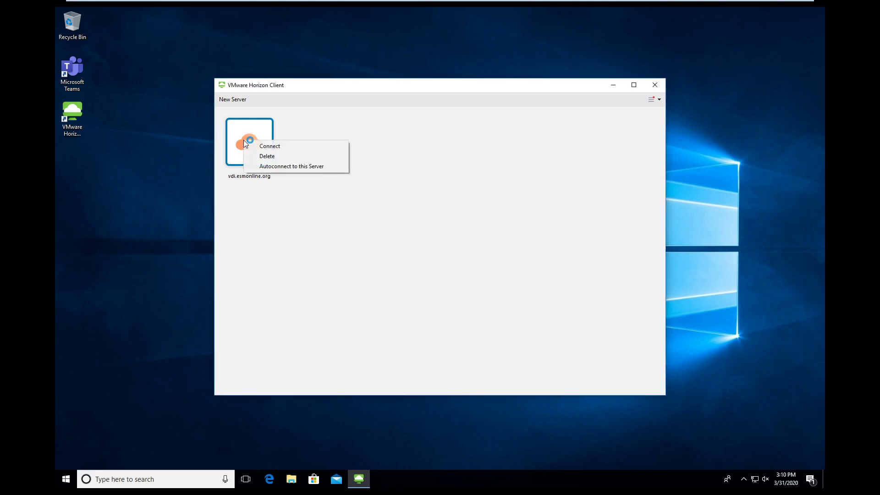
left_click(274, 156)
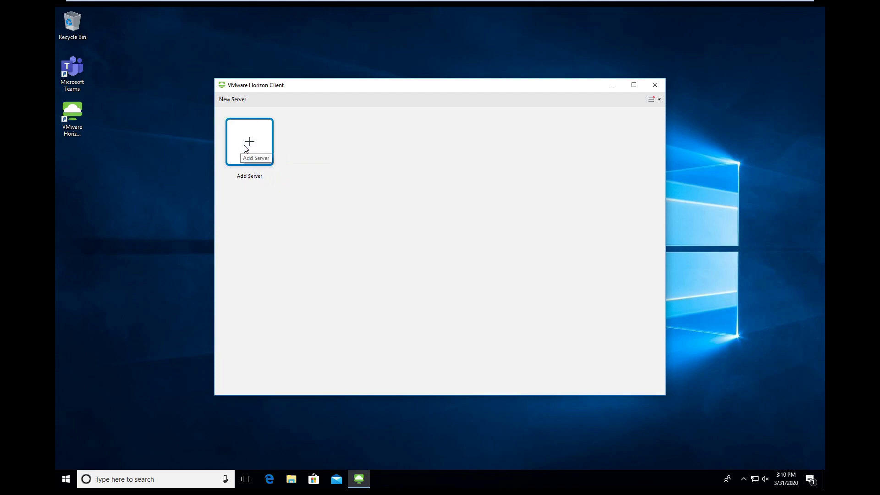
Add vdi.esmonline.org as a new connection server and connect to it
left_click(258, 143)
type("vdi.e")
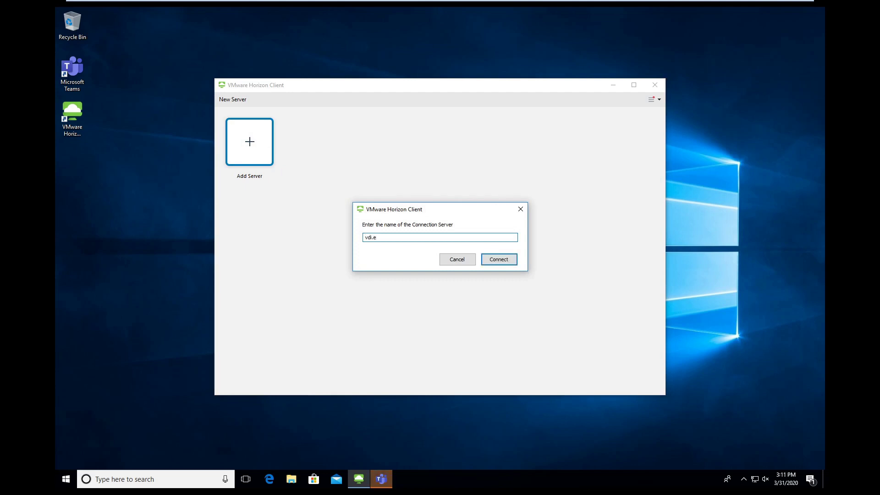
type("smonl")
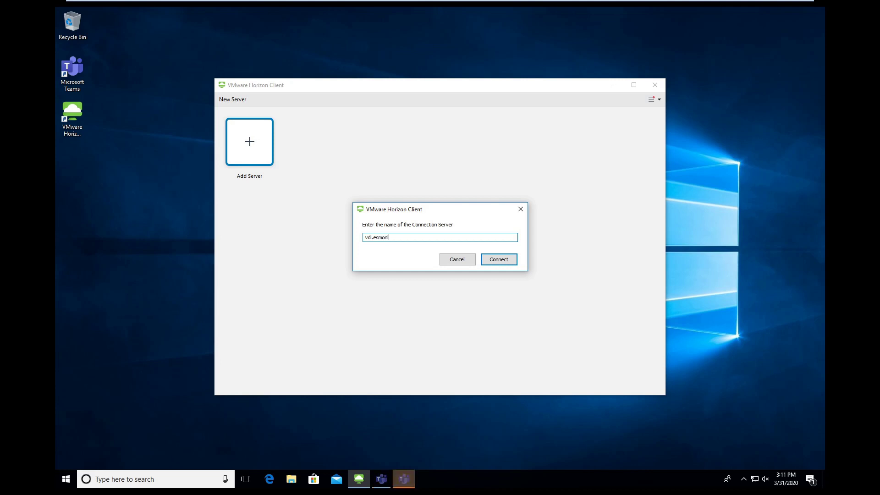
type("ine.org")
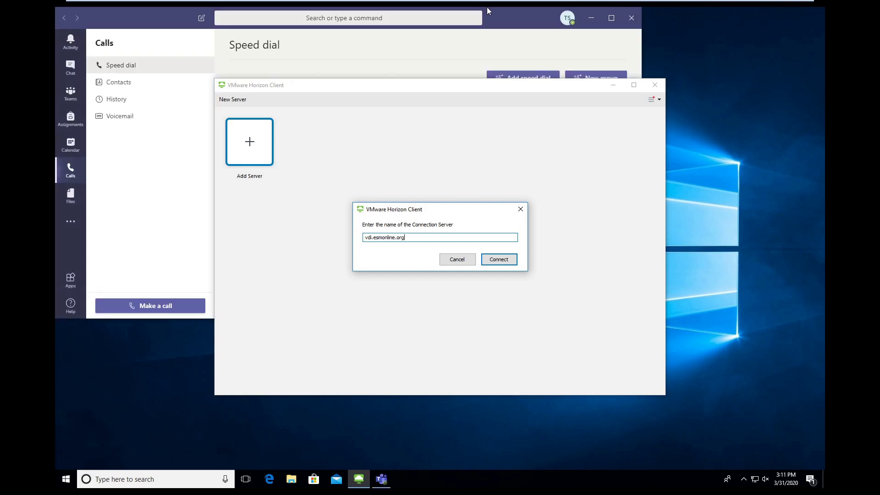
left_click(509, 260)
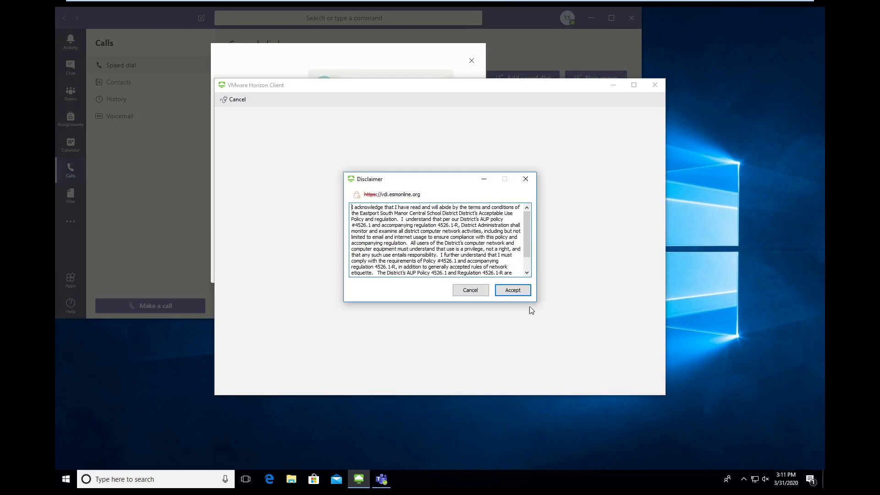
Accept the disclaimer and submit the test user name and password
left_click(513, 286)
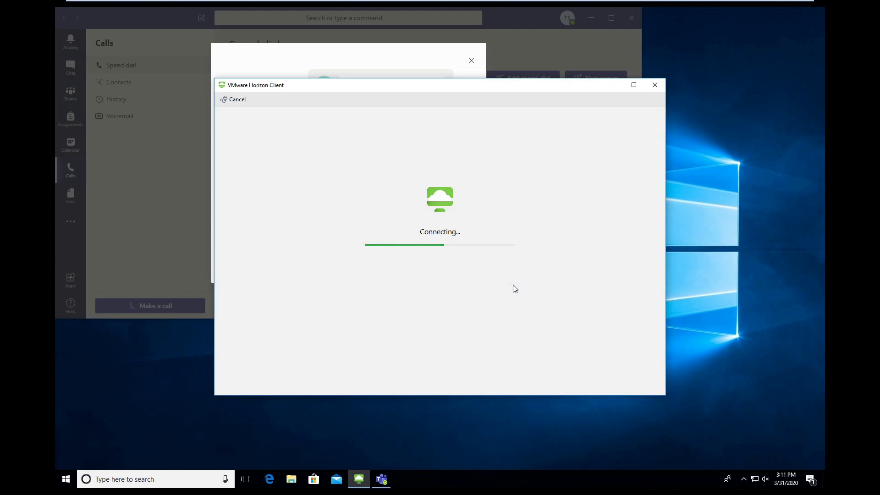
type("testteach")
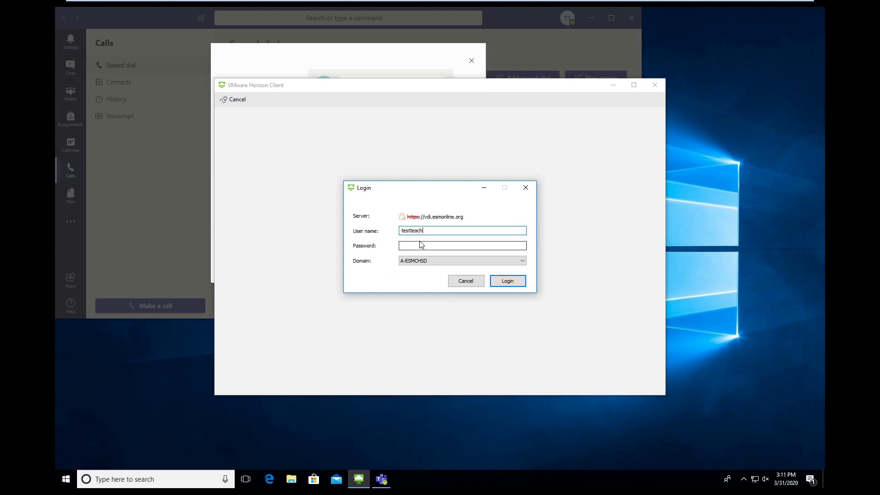
left_click(420, 247)
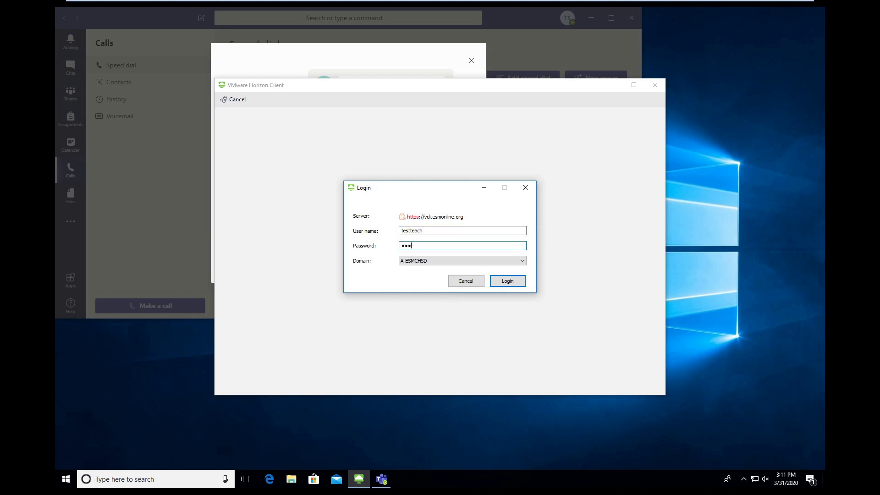
type("•••••••••")
left_click(515, 279)
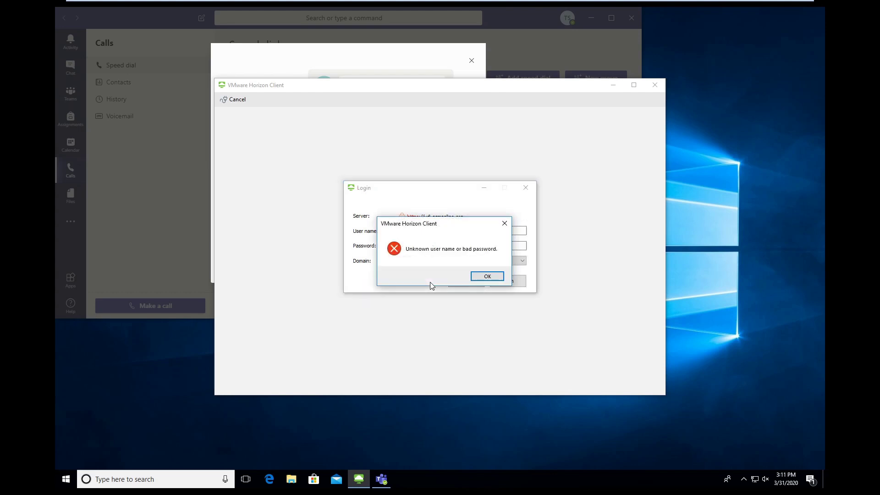
Dismiss the bad-password error and log in again with the corrected password
left_click(487, 276)
key("BackSpace")
type("•••")
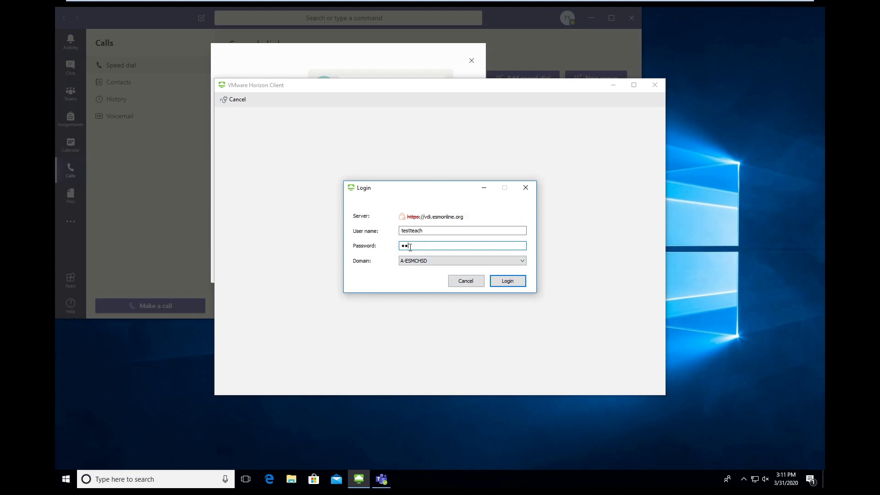
type("•••")
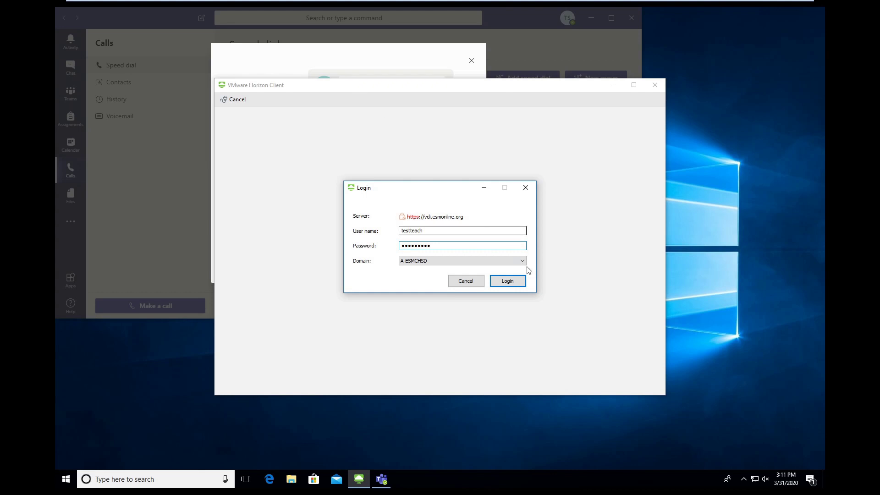
left_click(512, 279)
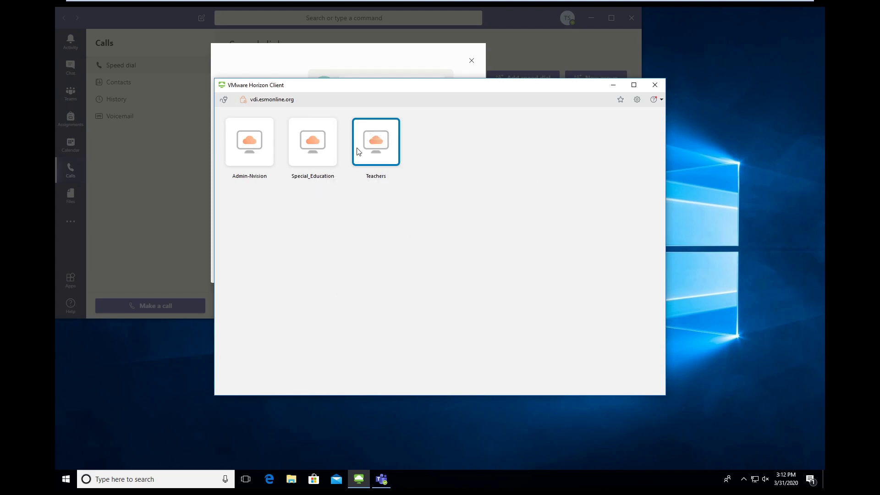
Launch the Teachers desktop and allow it to share local files and removable storage
double_click(374, 148)
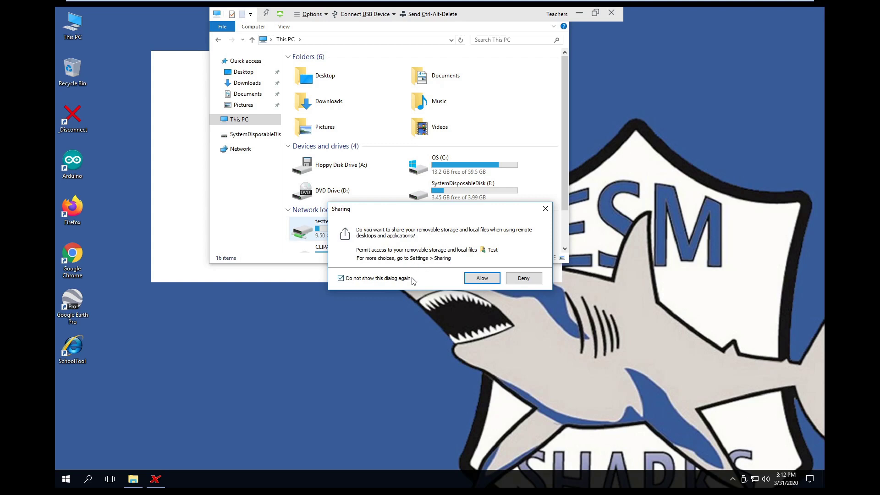
left_click(481, 279)
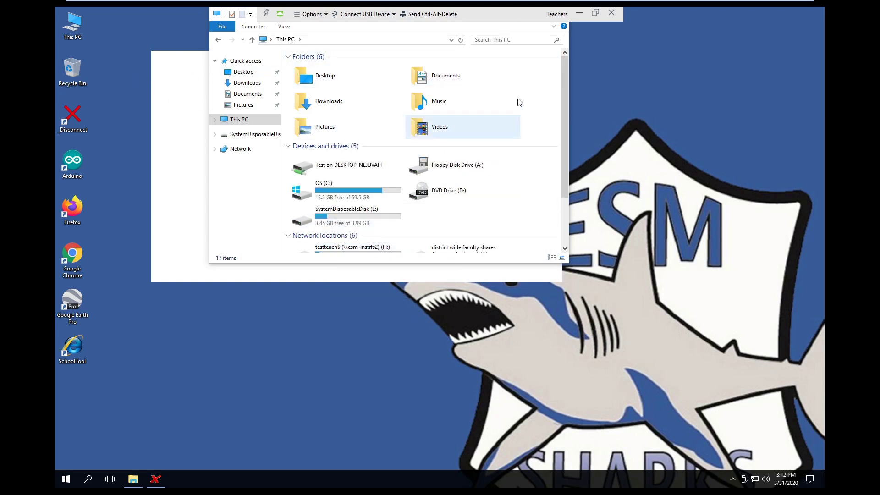
Bring File Explorer's This PC to the front on the Teachers desktop, browsing the Start menu briefly
left_click(441, 6)
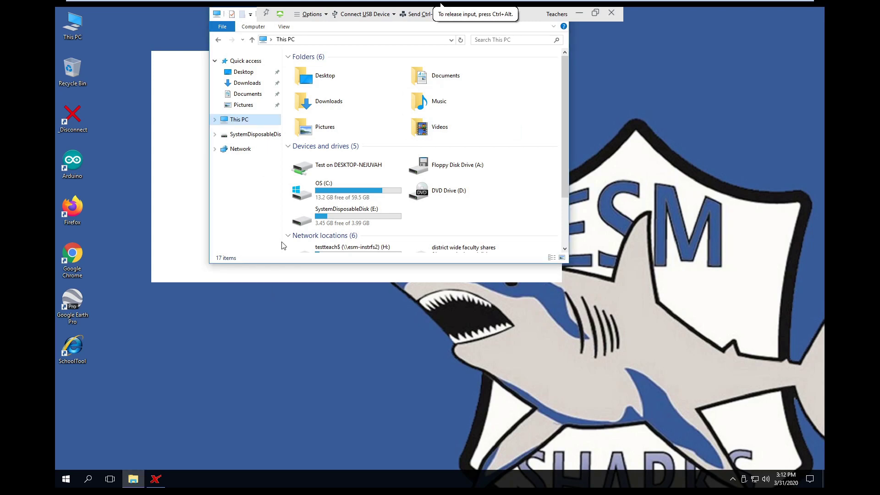
right_click(131, 481)
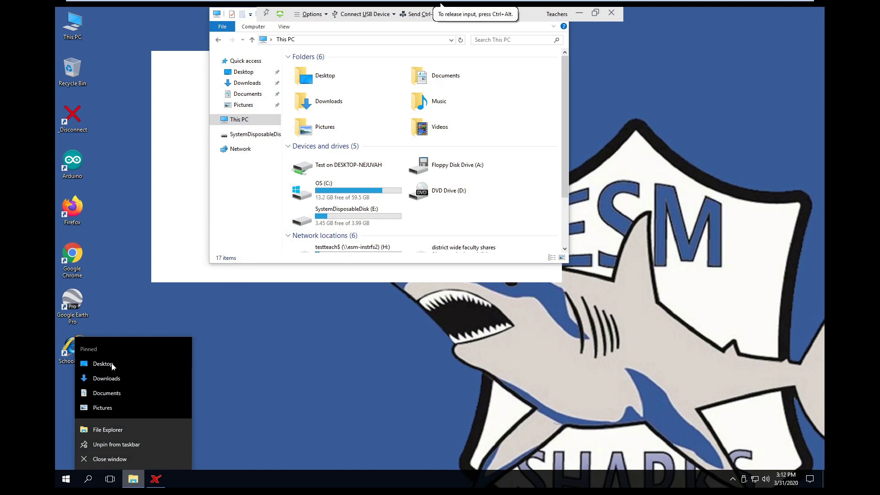
left_click(418, 370)
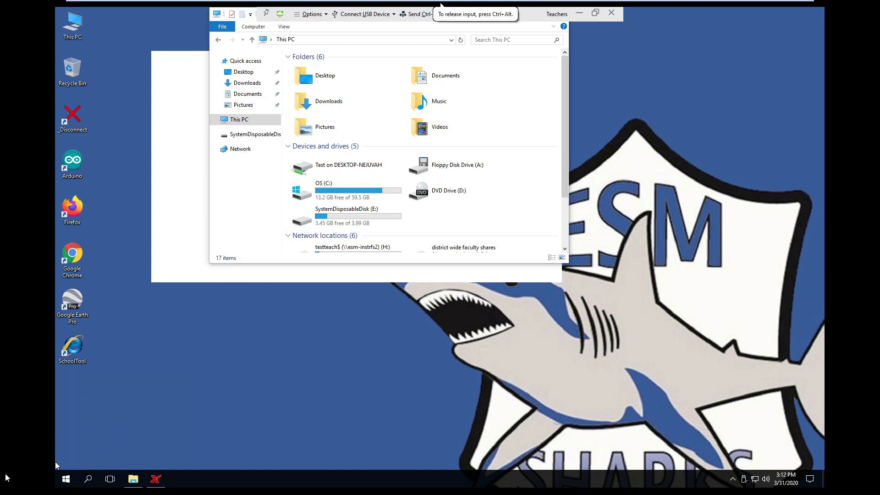
left_click(64, 478)
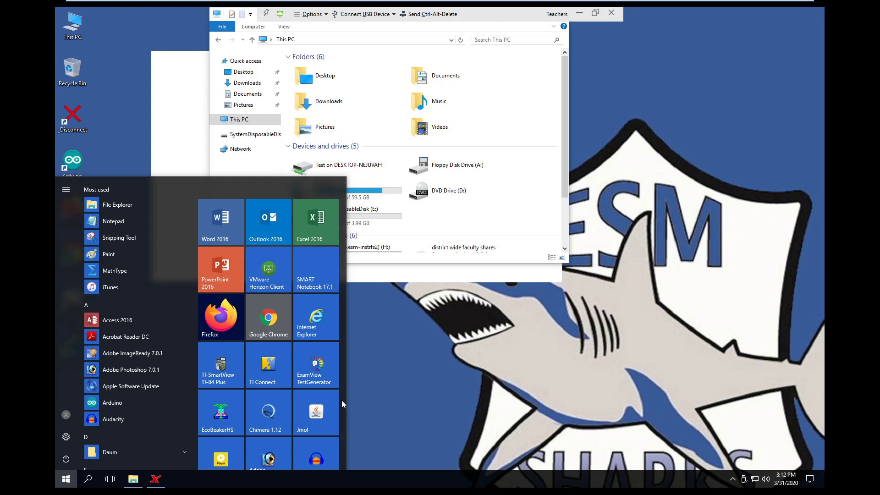
scroll(275, 403, "down", 2)
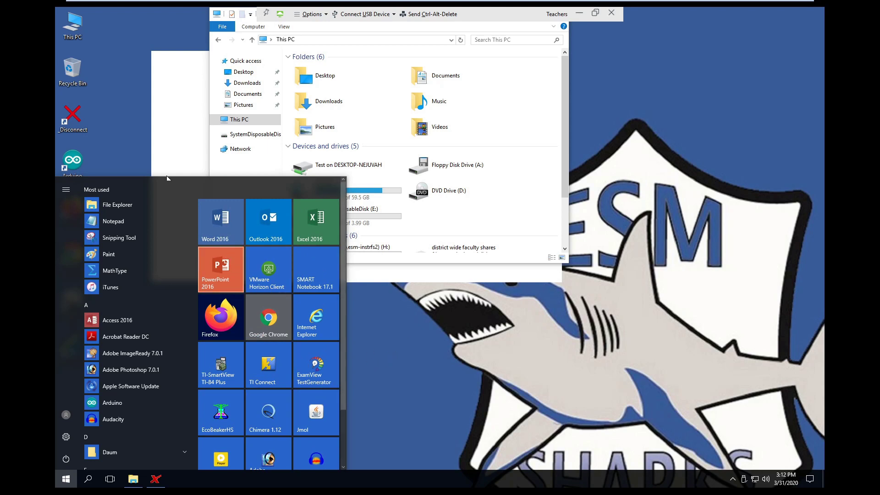
left_click(436, 316)
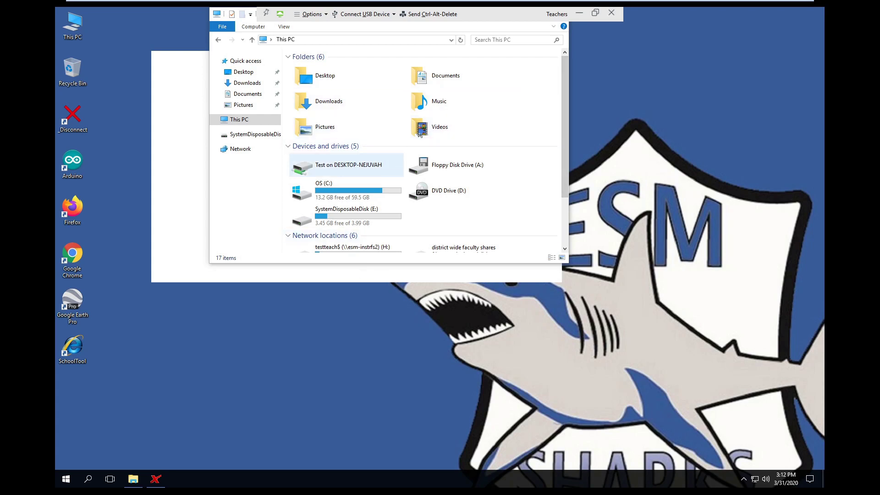
Hide the Horizon toolbar, resize the This PC window, and open the testteach$ (H:) drive
left_click(266, 16)
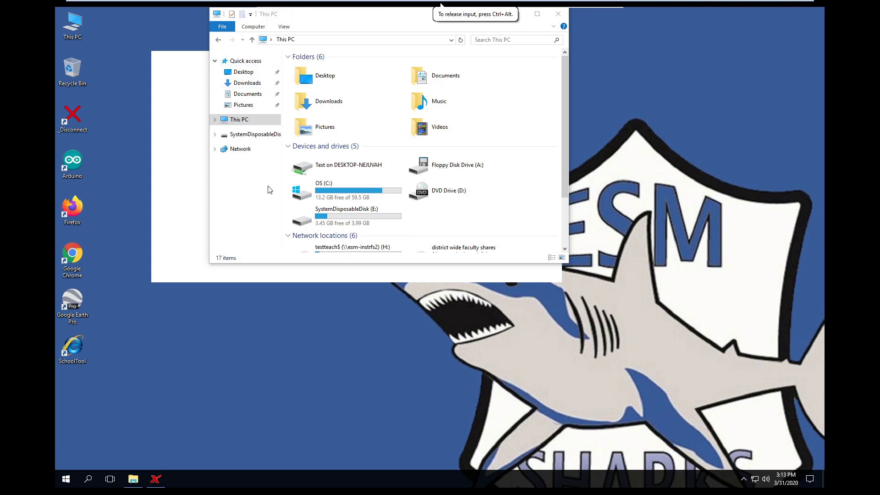
left_click_drag(340, 11, 478, 278)
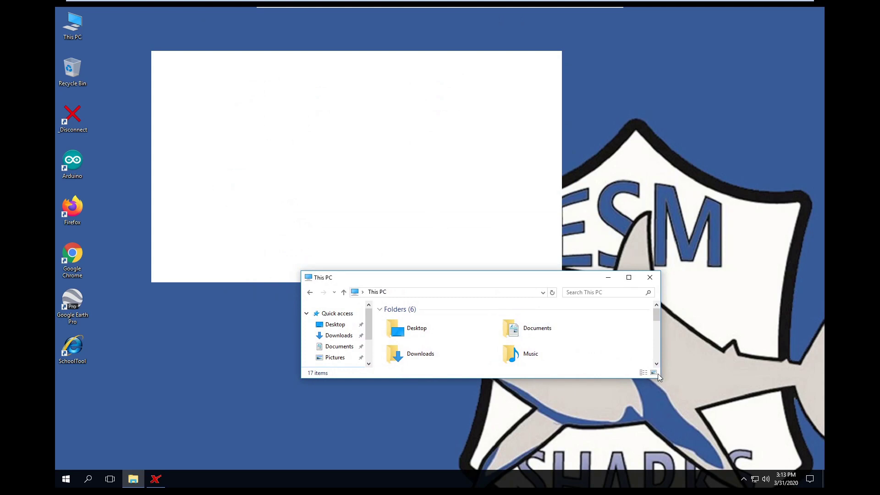
left_click_drag(658, 377, 779, 488)
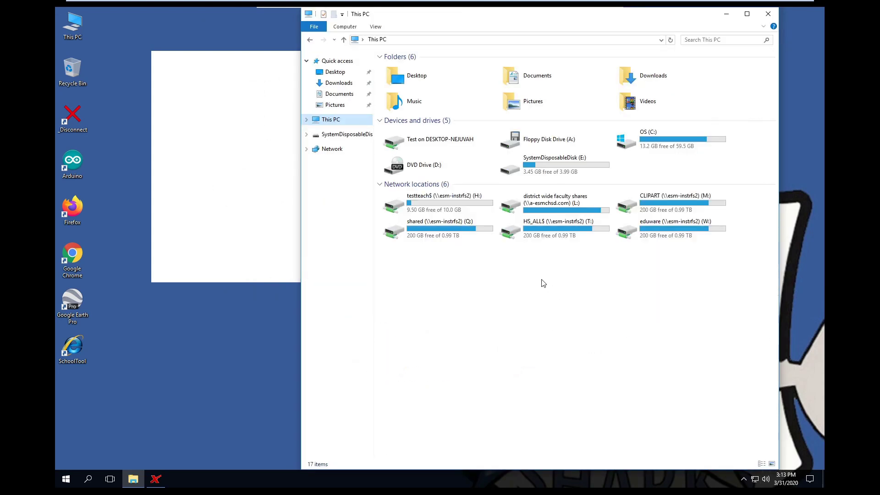
left_click(431, 202)
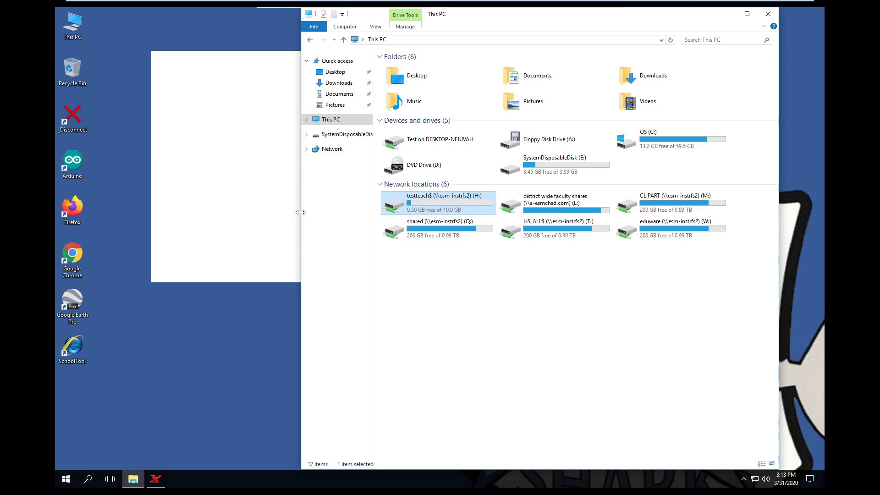
Reposition the H: drive window, maximize and restore it, then close it
left_click_drag(301, 212, 231, 222)
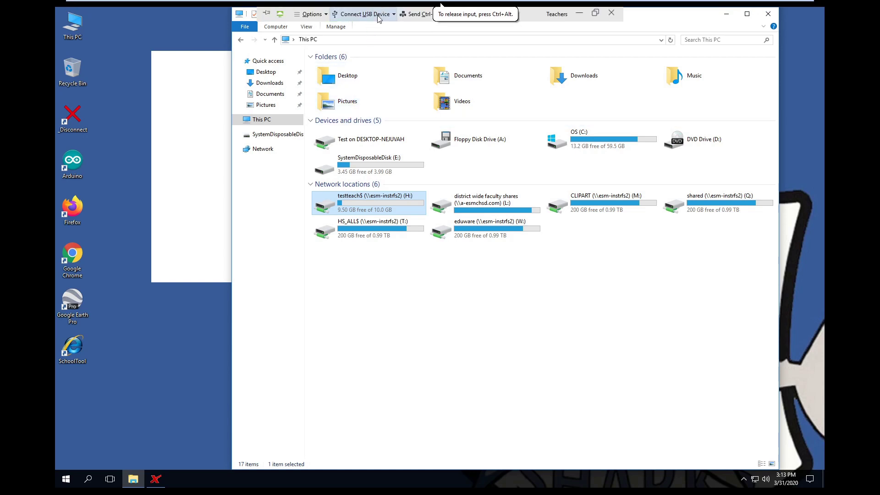
left_click(379, 14)
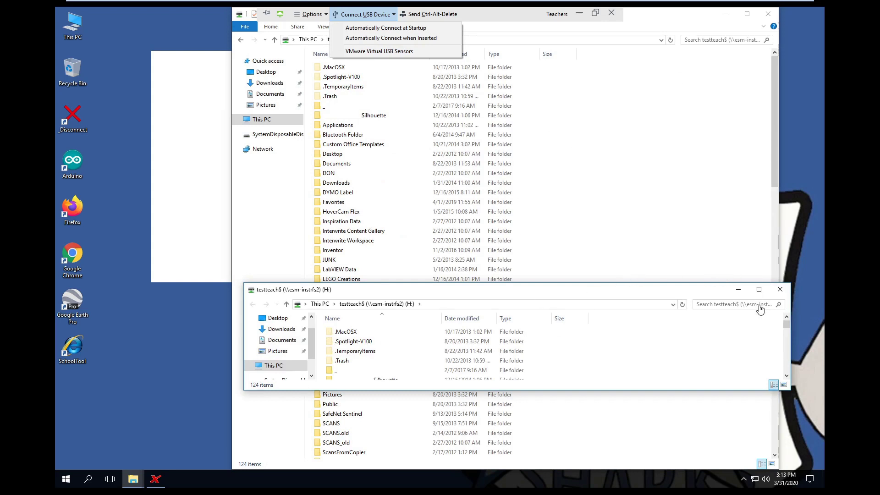
left_click(780, 292)
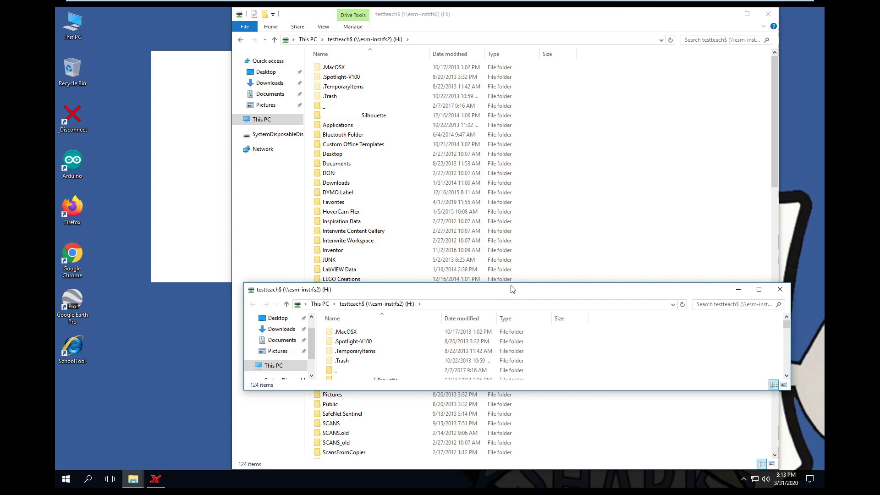
left_click_drag(513, 289, 452, 197)
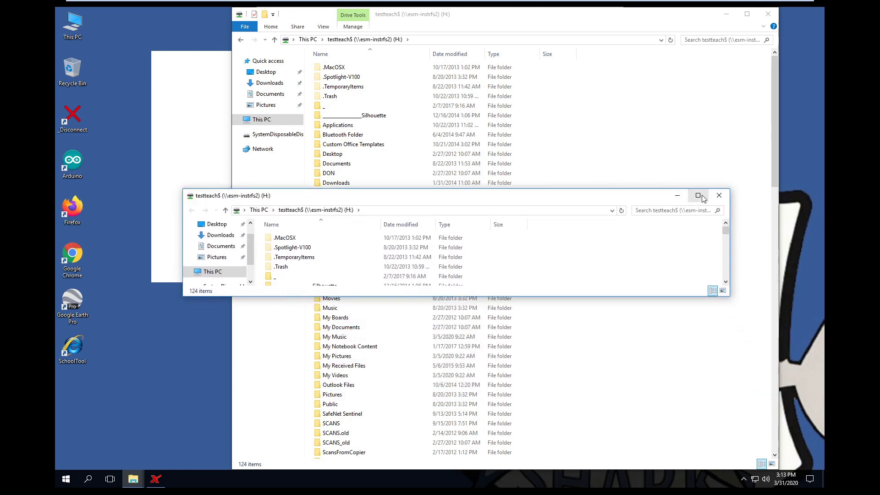
left_click(698, 196)
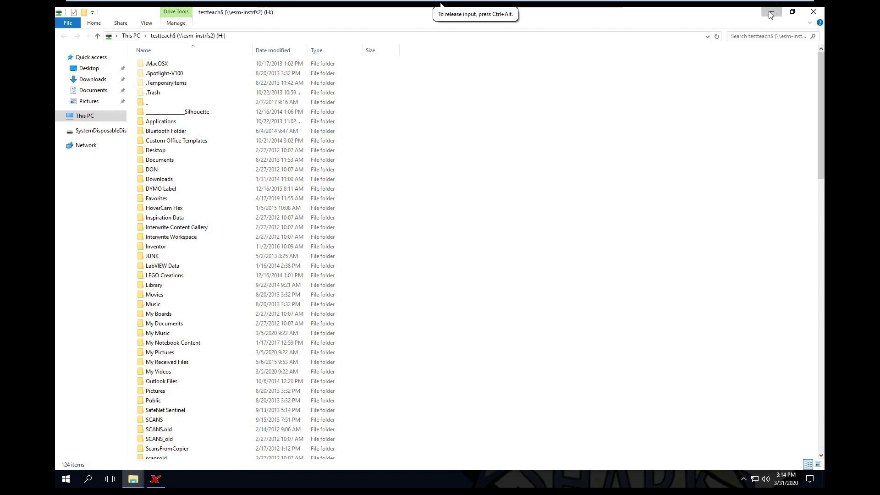
left_click(793, 12)
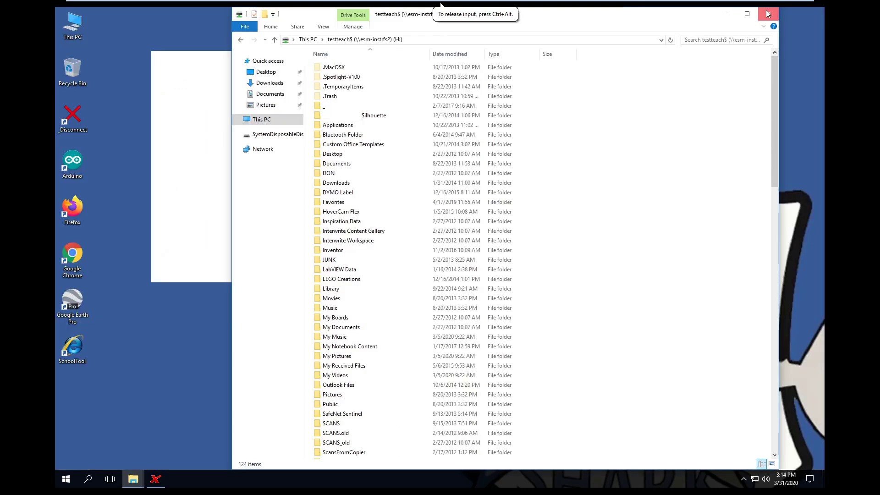
left_click(768, 13)
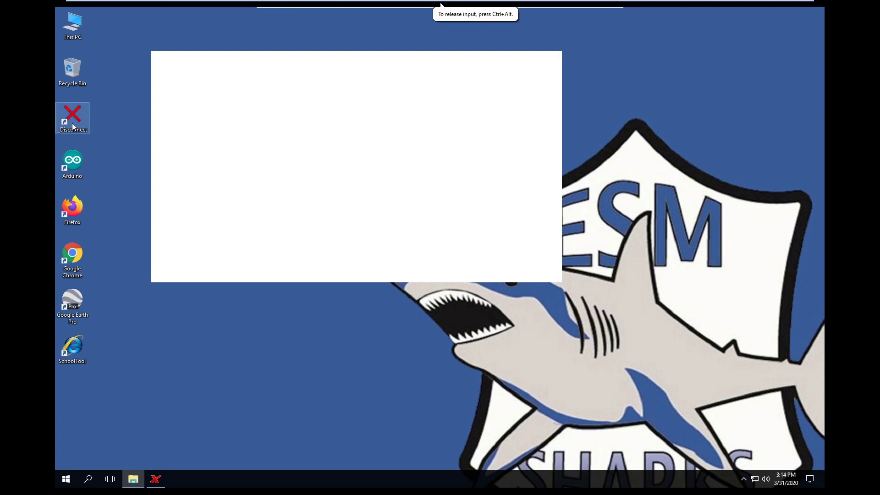
Log off the vdi.esmonline.org server and confirm with OK
mouse_move(133, 479)
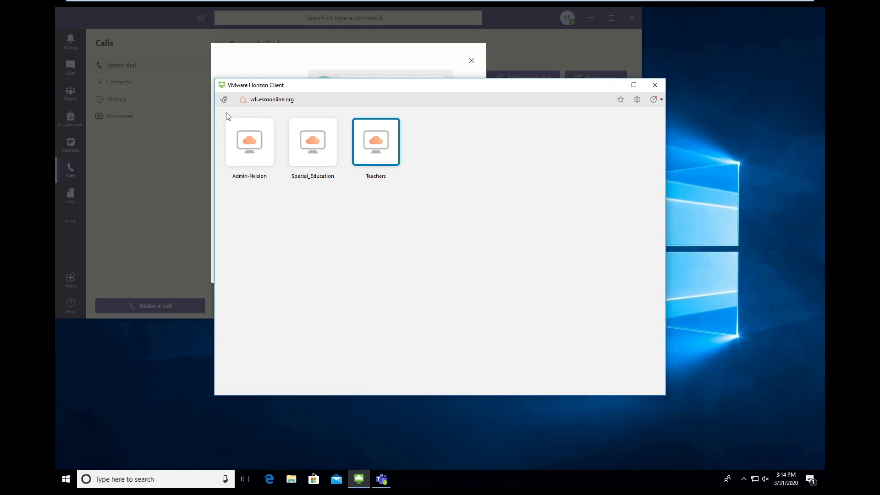
left_click(226, 99)
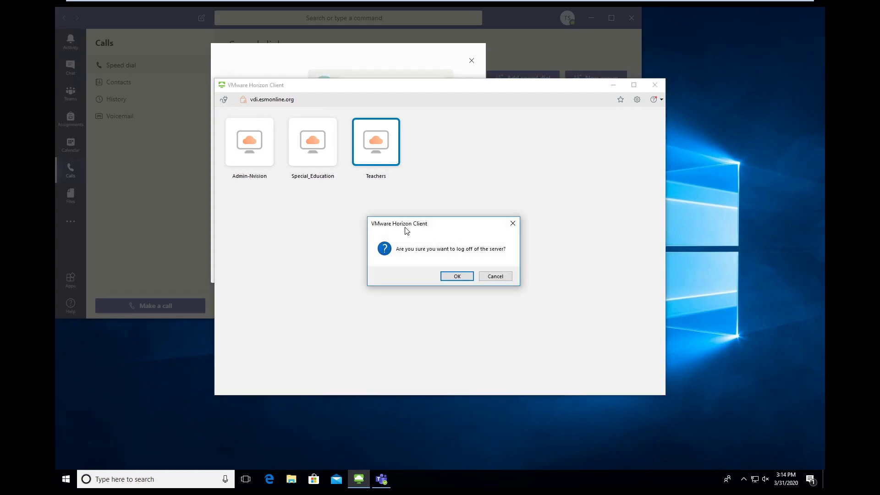
left_click(457, 276)
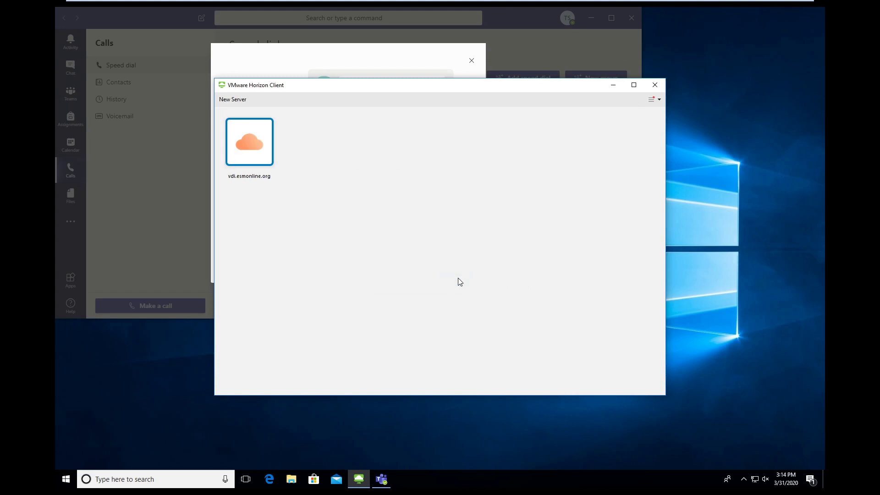
Close Horizon Client, dismiss the Teams tip, and close Teams
left_click(655, 85)
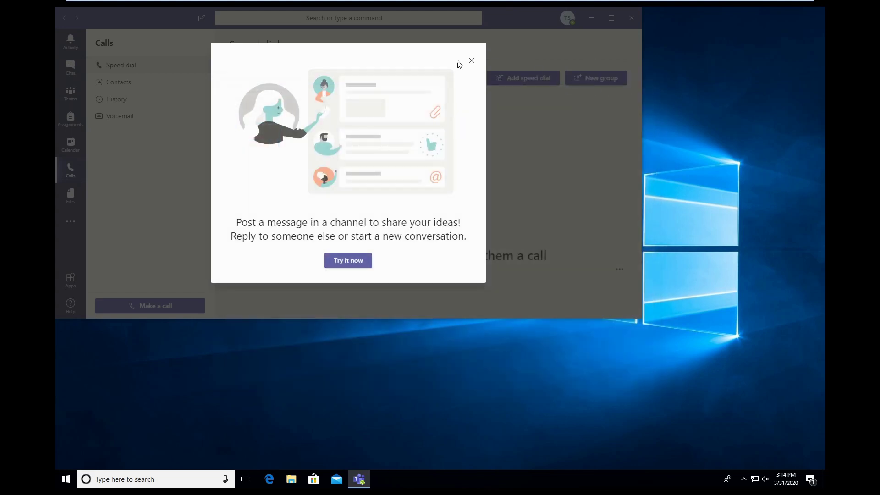
left_click(471, 61)
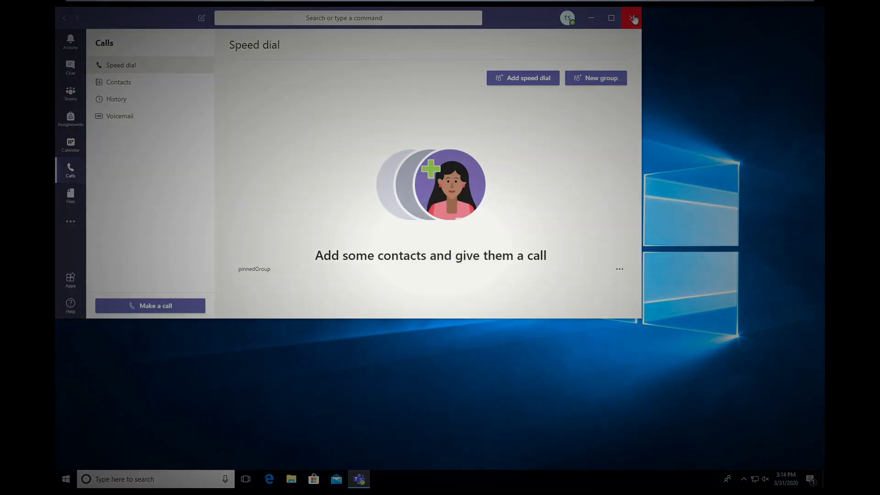
left_click(632, 17)
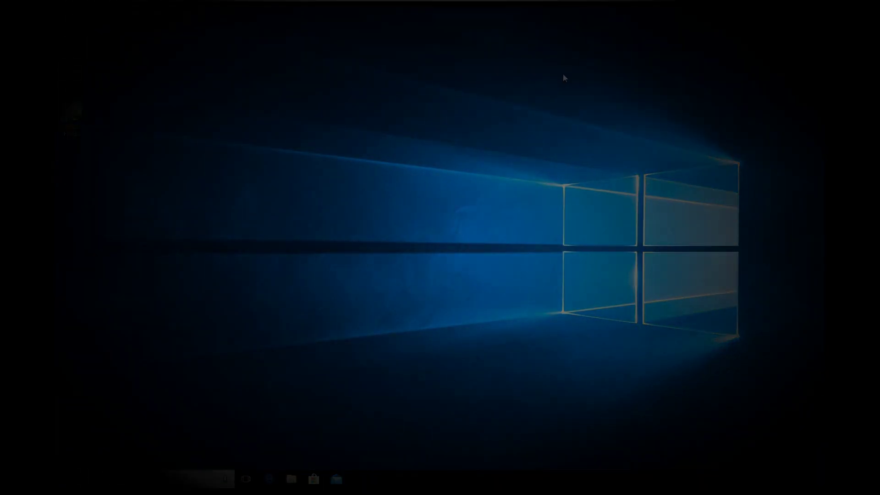